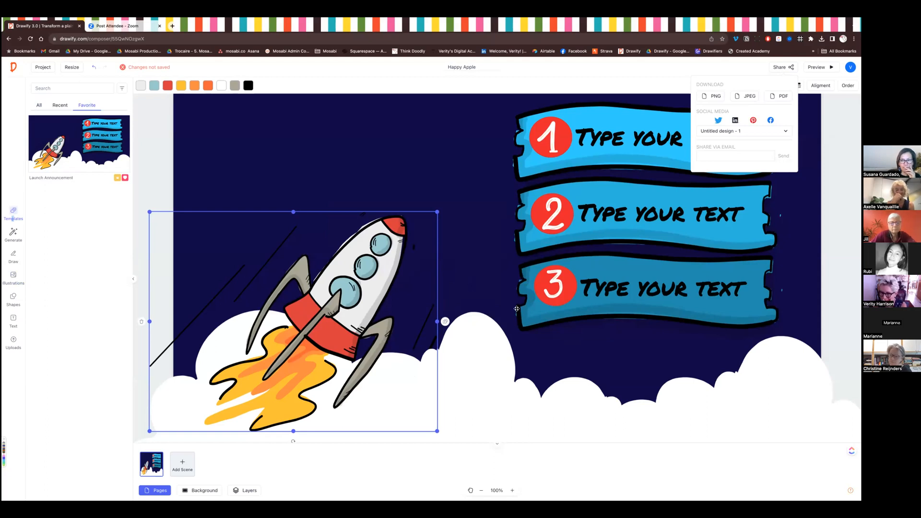
pyautogui.click(511, 334)
pyautogui.click(602, 399)
pyautogui.click(736, 379)
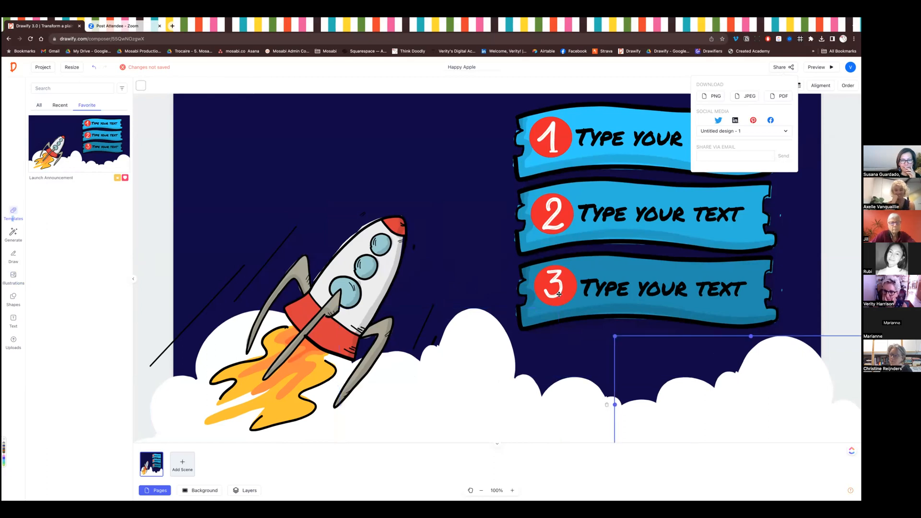
pyautogui.click(582, 305)
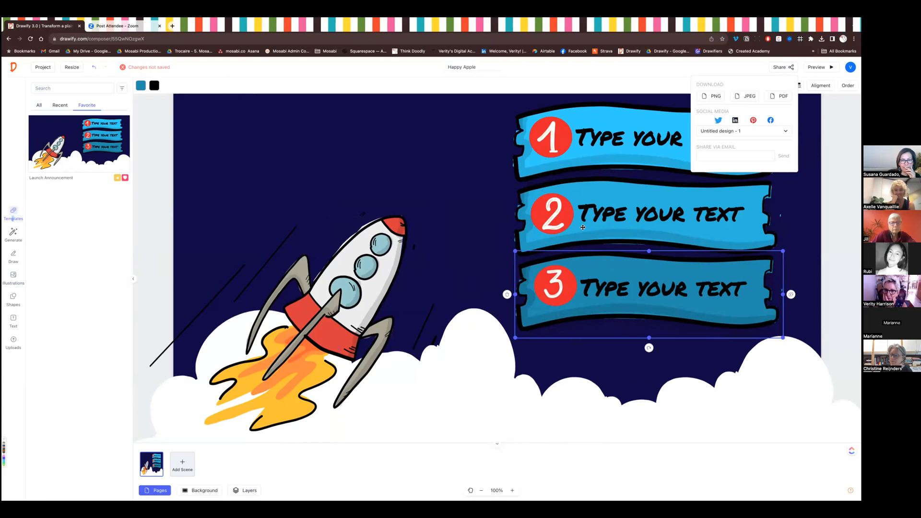
pyautogui.click(593, 162)
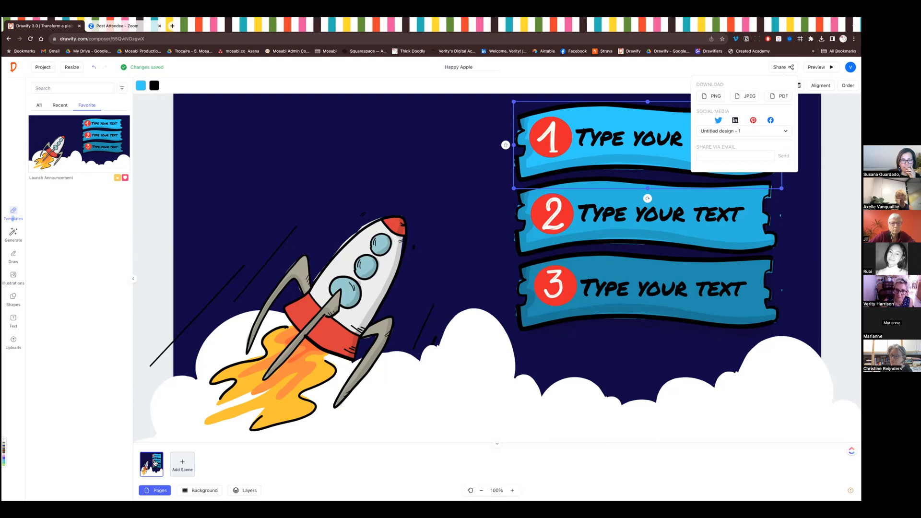
# Step: Add a second scene and paste a copy of the rocket illustration from the first scene into it
pyautogui.click(181, 466)
pyautogui.click(151, 469)
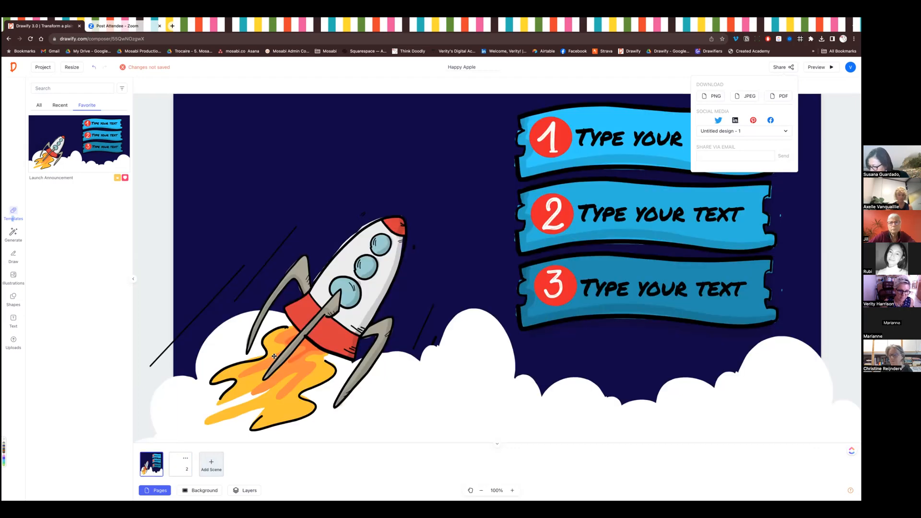
pyautogui.click(297, 353)
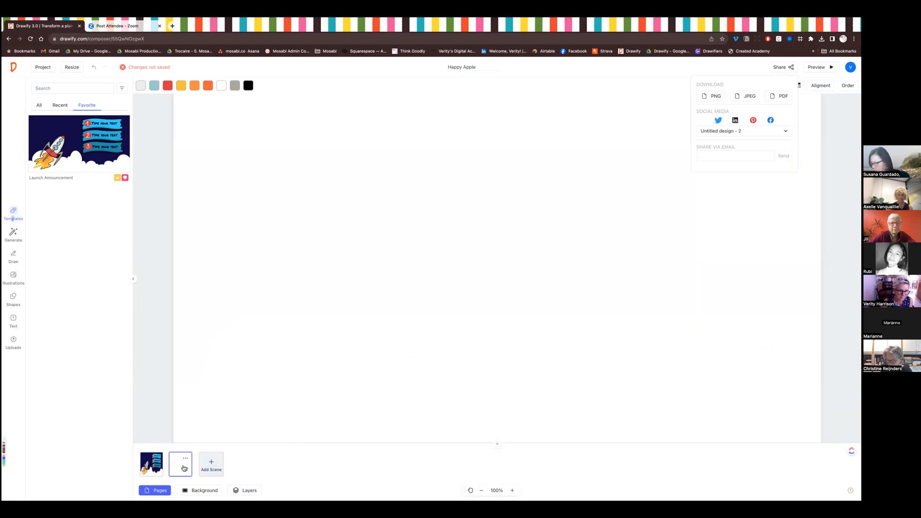
pyautogui.click(190, 458)
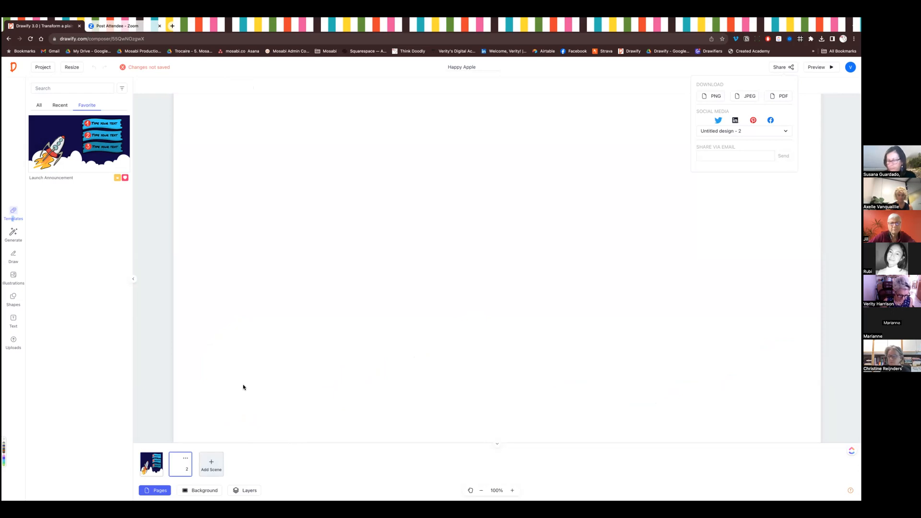
pyautogui.hotkey('ctrl', 'v')
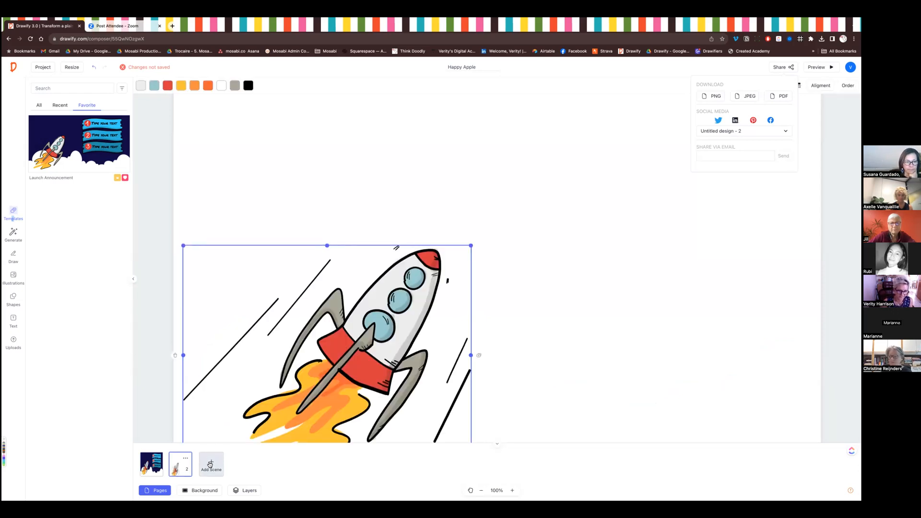
# Step: Copy the white cloud illustrations from the first scene and paste them together into a new third scene
pyautogui.click(156, 477)
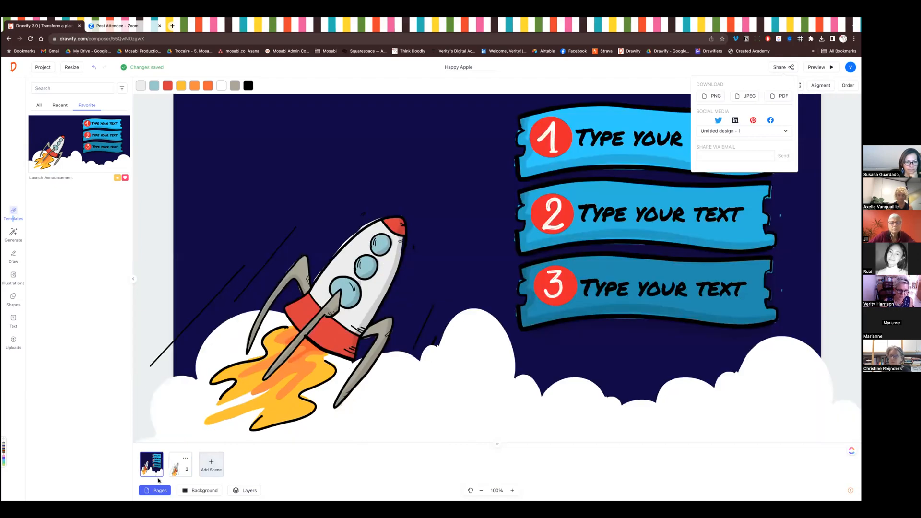
pyautogui.click(381, 410)
pyautogui.keyDown('shift'); pyautogui.click(281, 400); pyautogui.keyUp('shift')
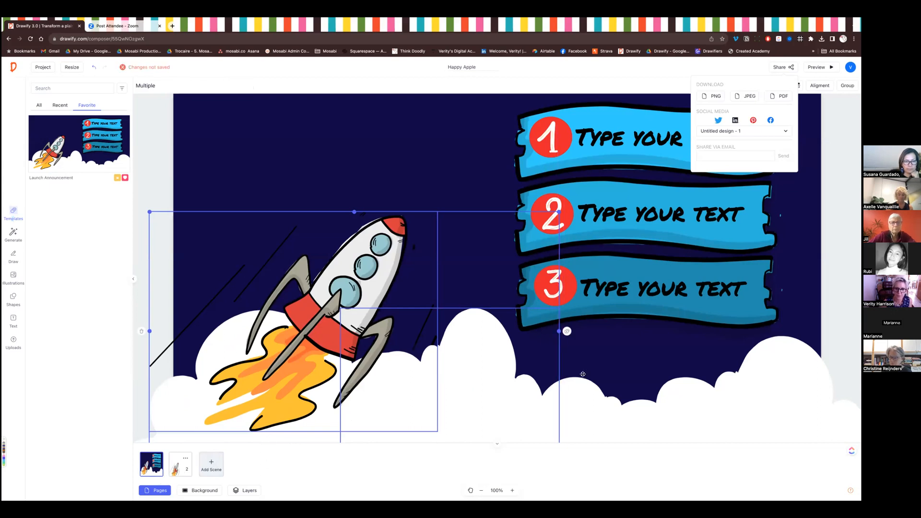
pyautogui.click(618, 420)
pyautogui.keyDown('shift'); pyautogui.click(533, 413); pyautogui.keyUp('shift')
pyautogui.keyDown('shift'); pyautogui.click(573, 412); pyautogui.keyUp('shift')
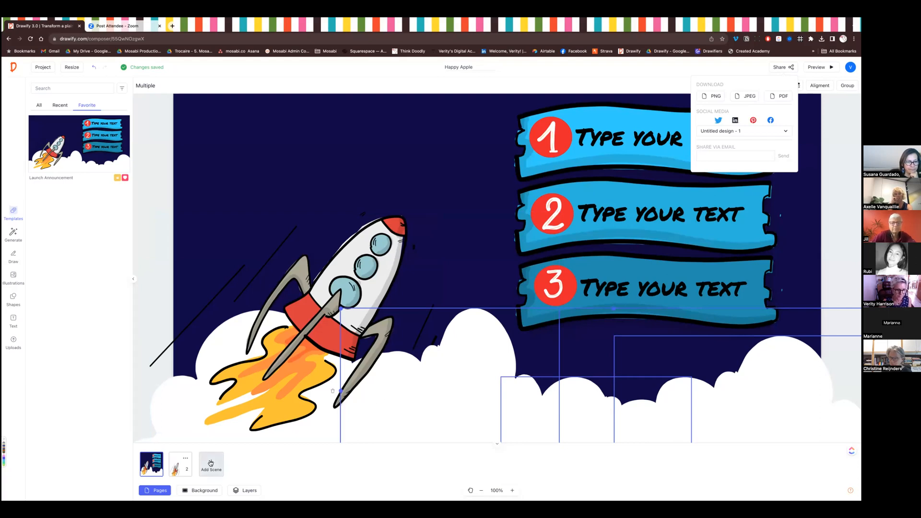
pyautogui.click(211, 463)
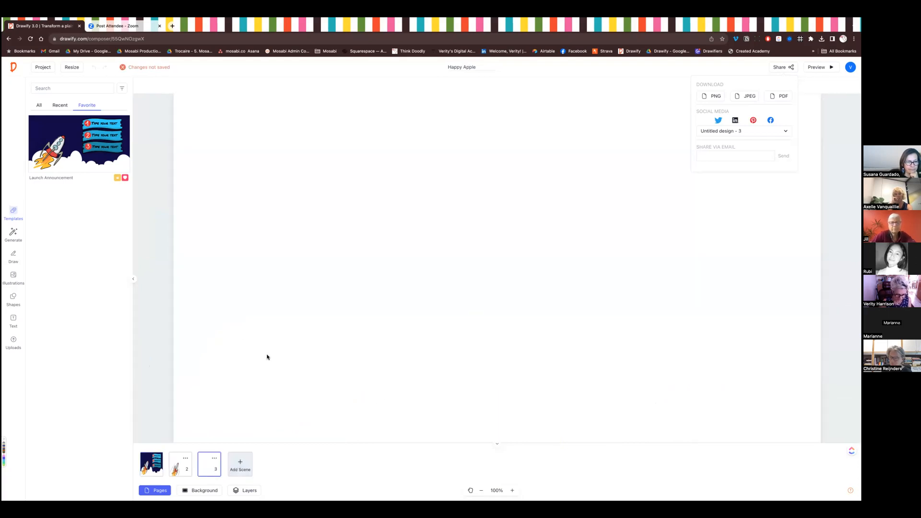
pyautogui.hotkey('ctrl', 'v')
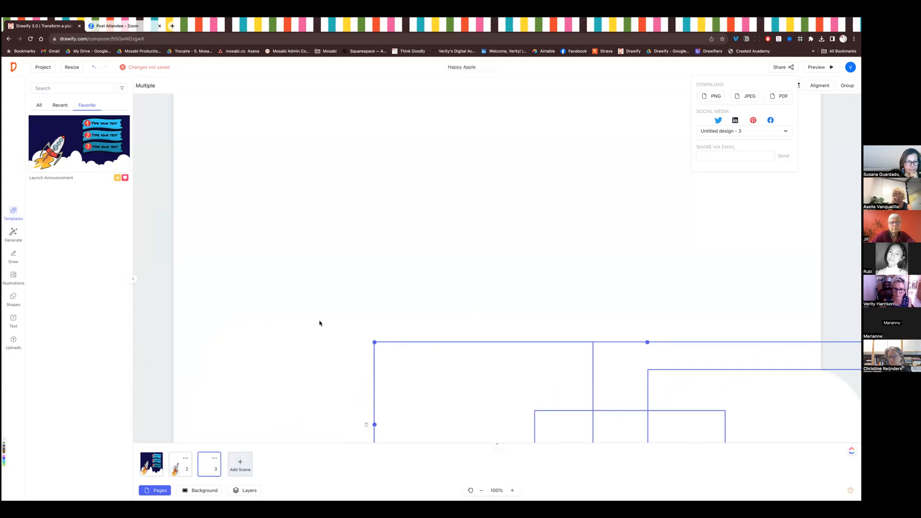
pyautogui.click(286, 360)
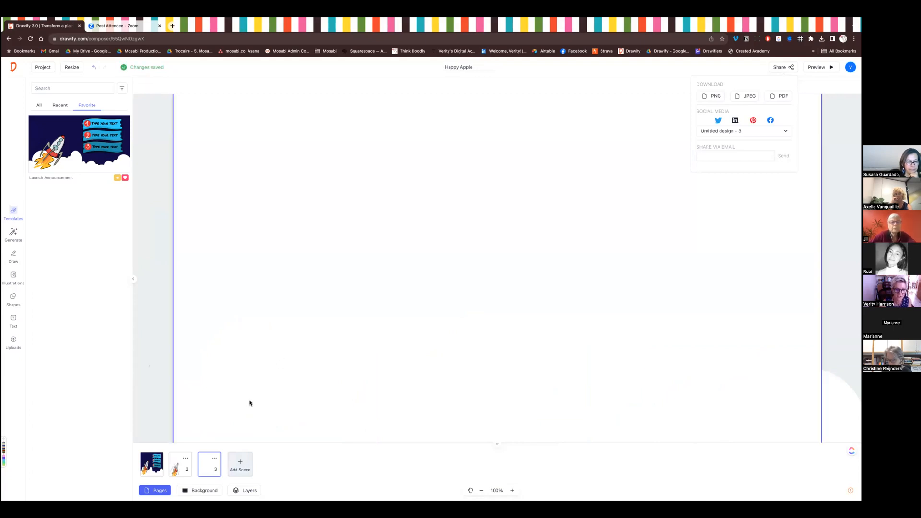
# Step: Add a fourth scene and paste into it the first scene's number 1 banner with its circle, number and text
pyautogui.click(239, 467)
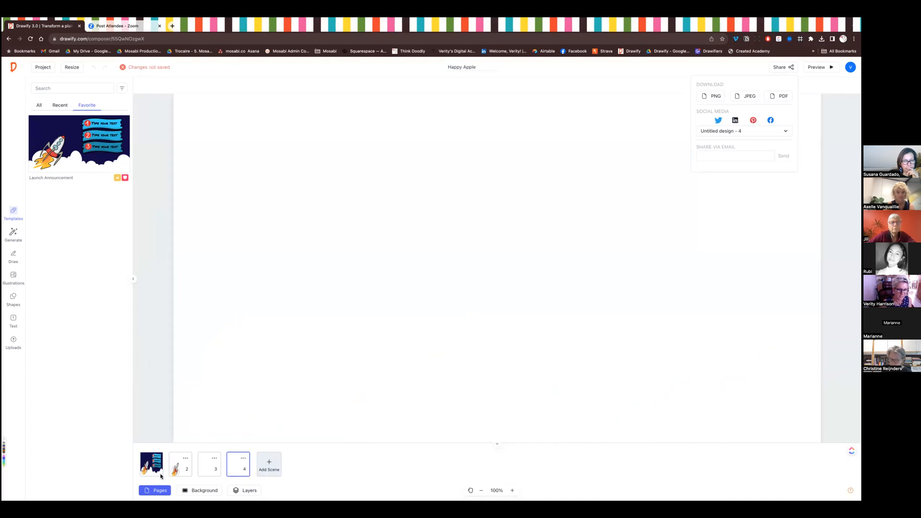
pyautogui.click(161, 474)
pyautogui.click(549, 142)
pyautogui.keyDown('shift'); pyautogui.click(570, 145); pyautogui.keyUp('shift')
pyautogui.keyDown('shift'); pyautogui.click(598, 142); pyautogui.keyUp('shift')
pyautogui.keyDown('shift'); pyautogui.click(541, 169); pyautogui.keyUp('shift')
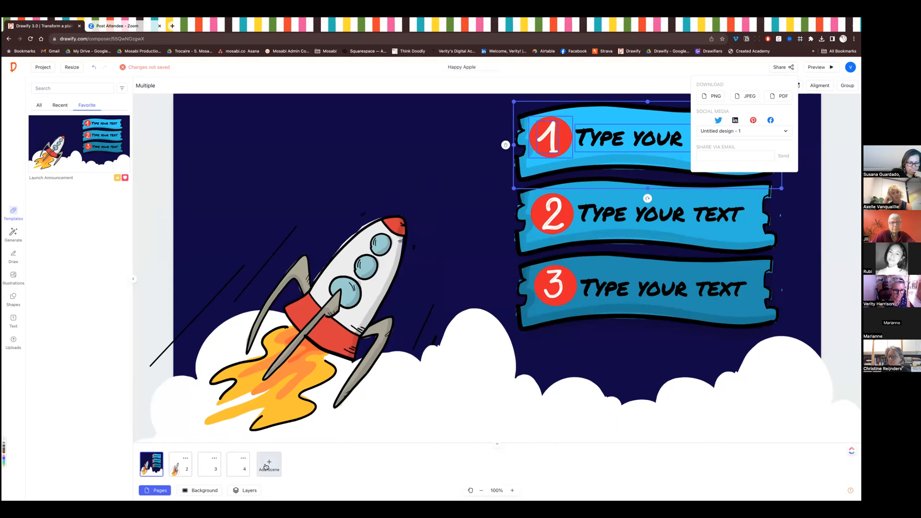
pyautogui.click(250, 465)
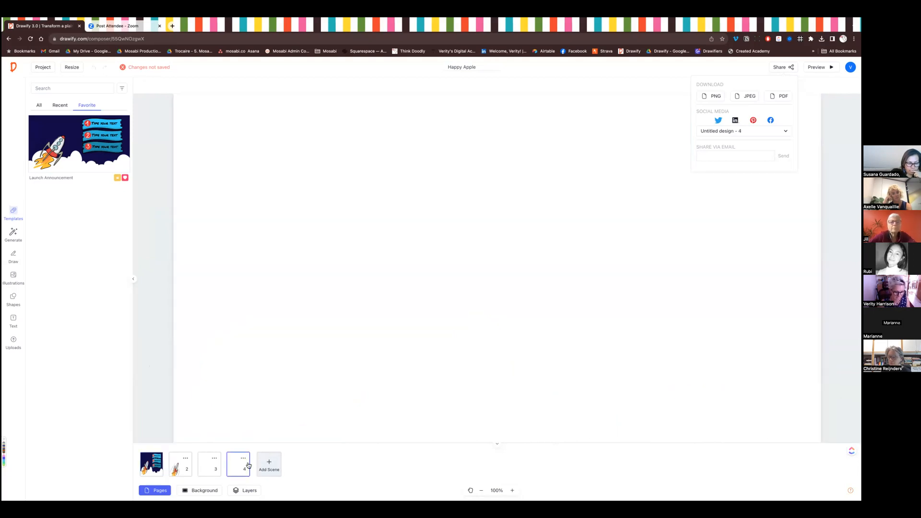
pyautogui.hotkey('ctrl', 'v')
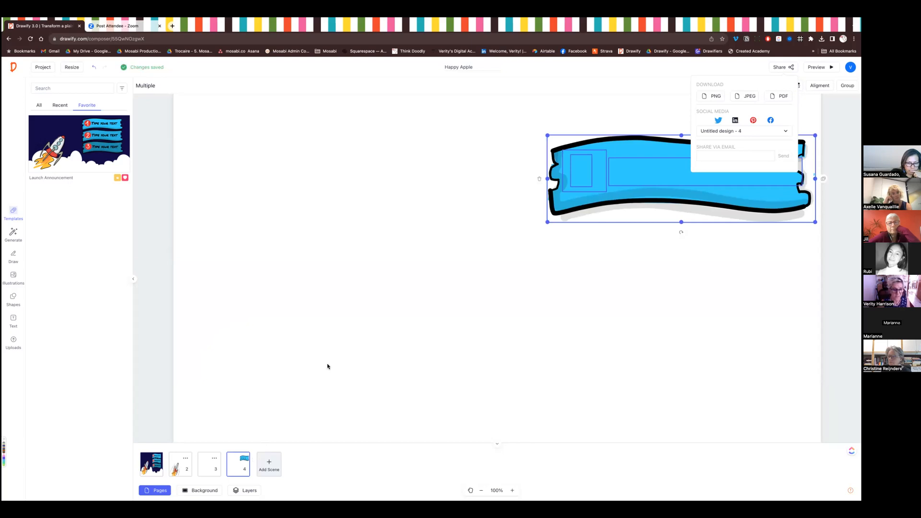
pyautogui.click(310, 268)
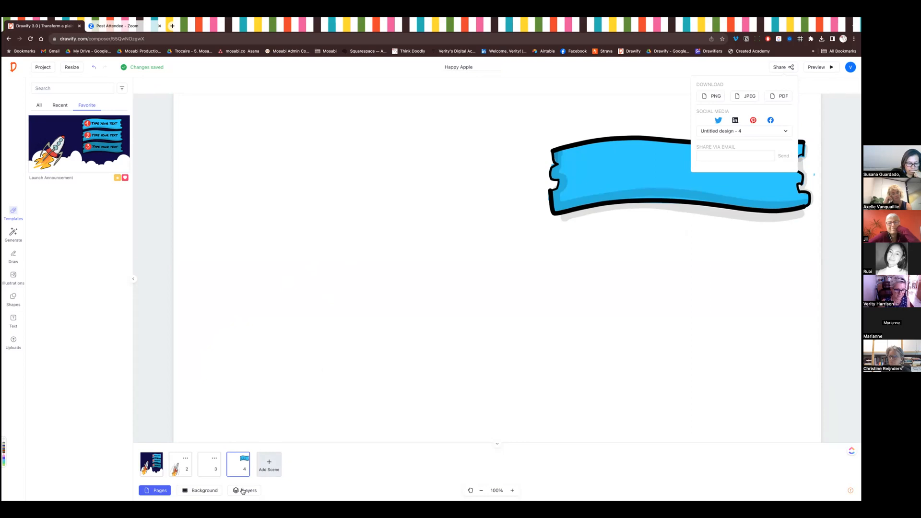
# Step: Reorder the fourth scene's layers from top to bottom as text, number, red circle and banner, and return to the first scene
pyautogui.click(237, 491)
pyautogui.moveTo(44, 133); pyautogui.dragTo(41, 87)
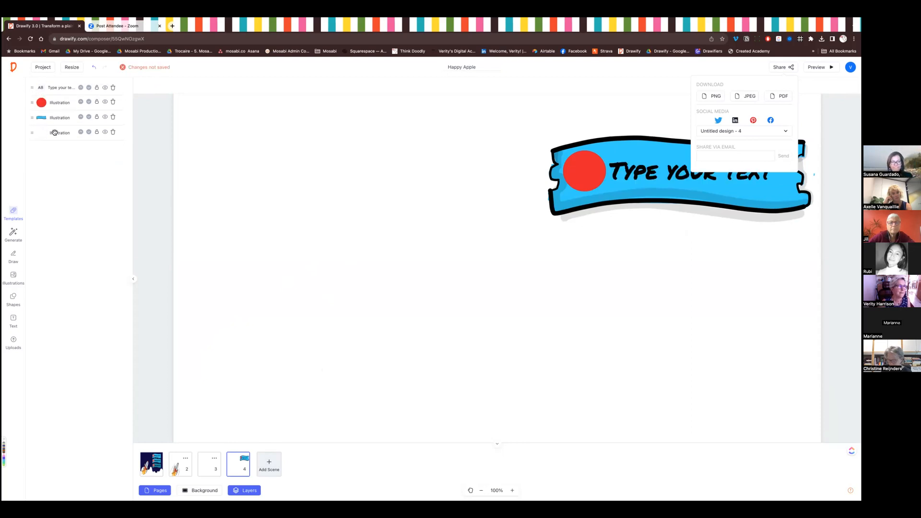
pyautogui.moveTo(44, 133); pyautogui.dragTo(42, 103)
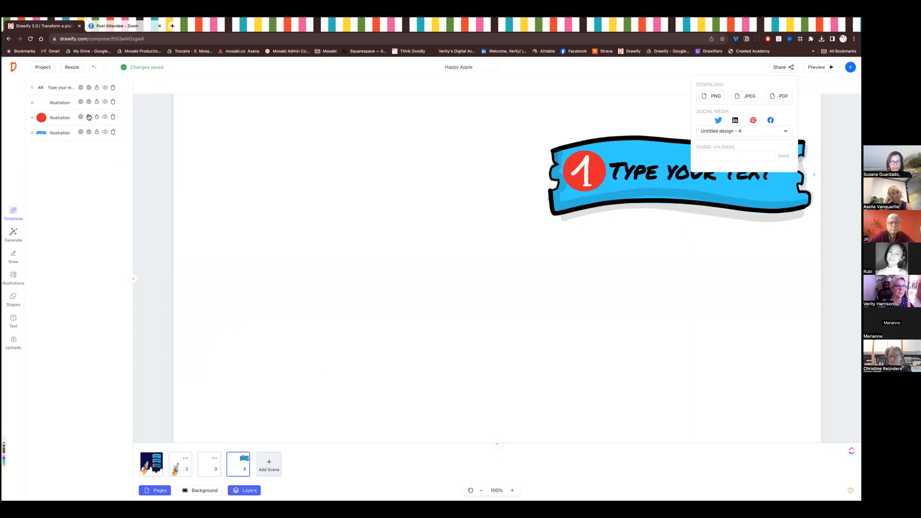
pyautogui.click(214, 458)
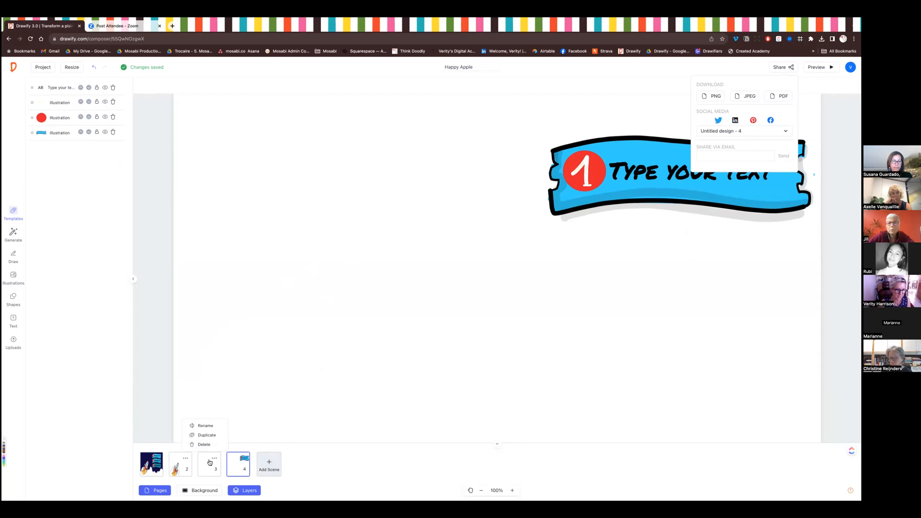
pyautogui.click(155, 470)
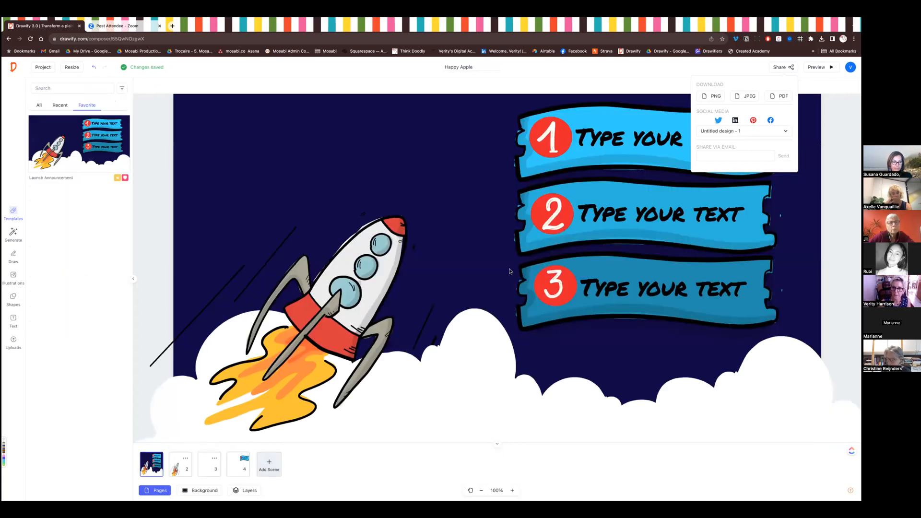
pyautogui.click(554, 217)
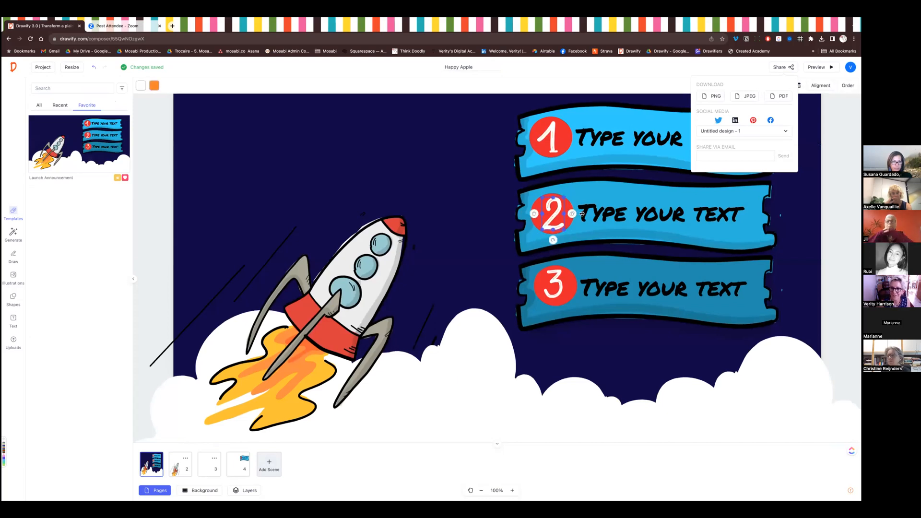
pyautogui.keyDown('shift'); pyautogui.click(528, 235); pyautogui.keyUp('shift')
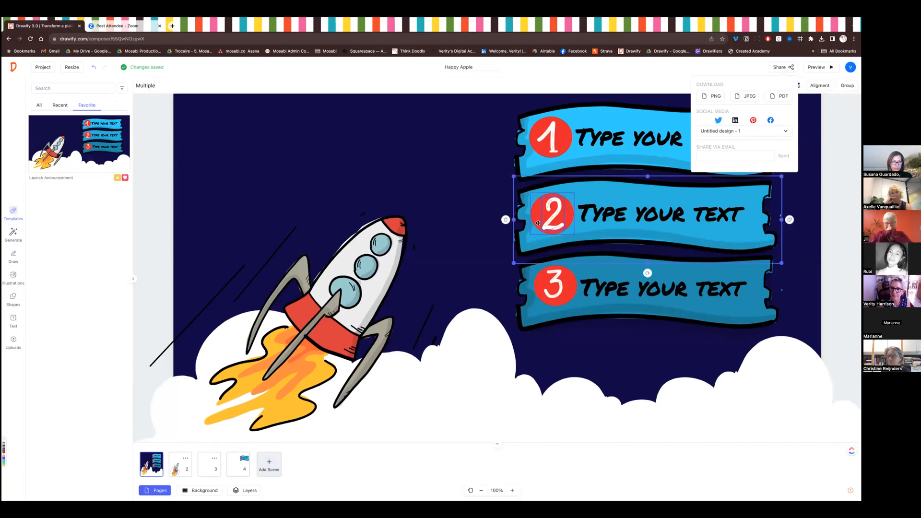
pyautogui.keyDown('shift'); pyautogui.click(597, 217); pyautogui.keyUp('shift')
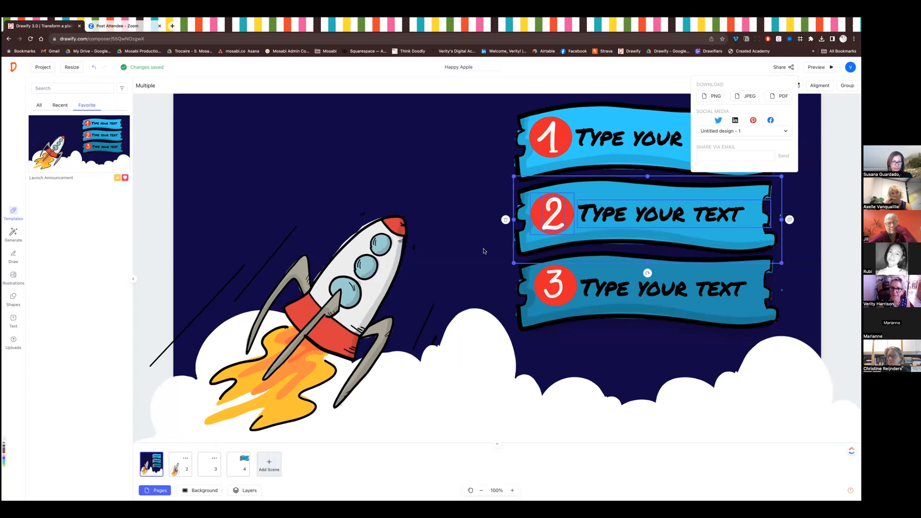
pyautogui.click(484, 251)
# Step: Copy the number 2 banner with its circle, number and text from the first scene into a new fifth scene
pyautogui.click(520, 248)
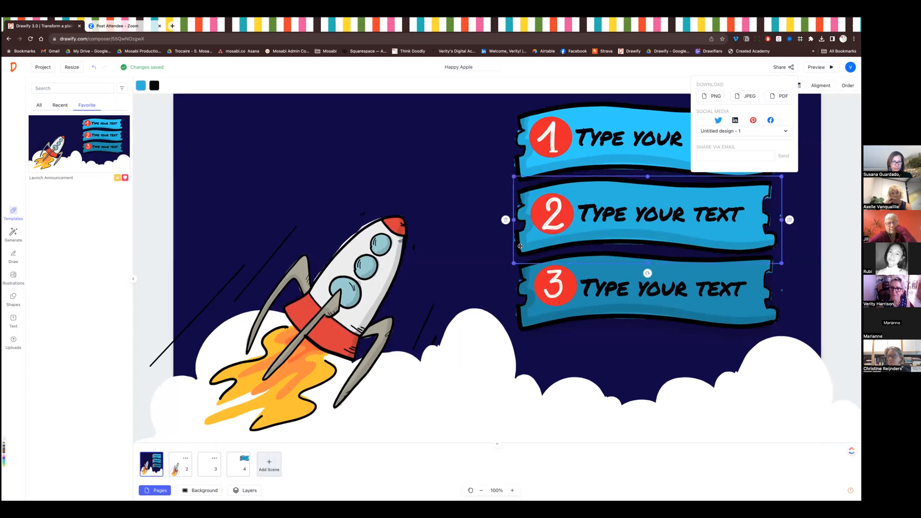
pyautogui.click(601, 214)
pyautogui.keyDown('shift'); pyautogui.click(553, 217); pyautogui.keyUp('shift')
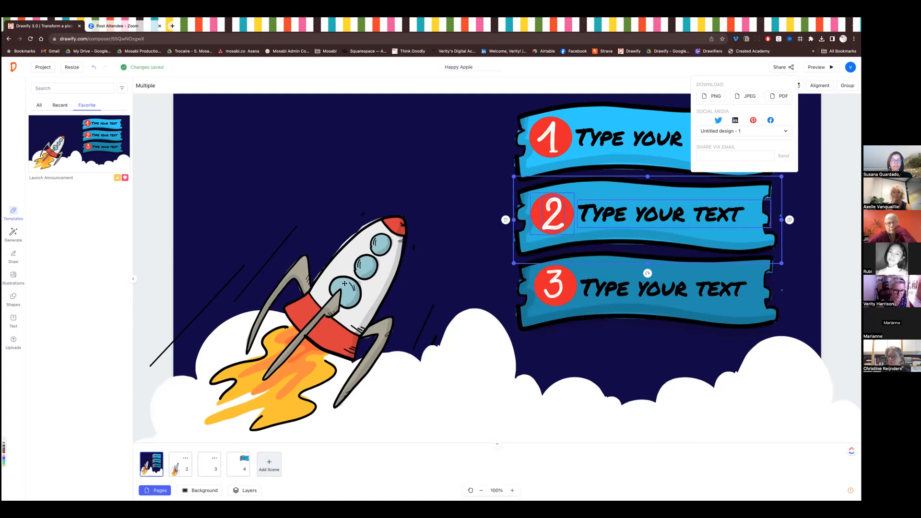
pyautogui.click(268, 463)
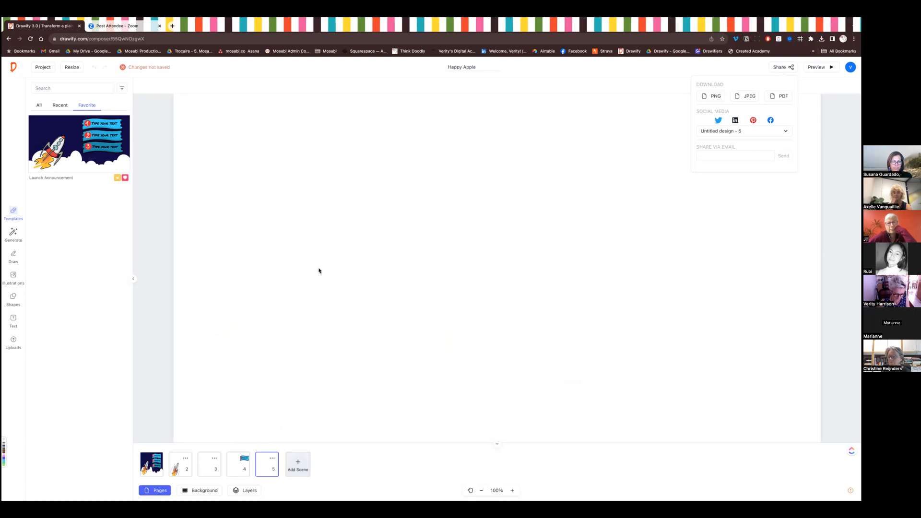
pyautogui.hotkey('ctrl', 'v')
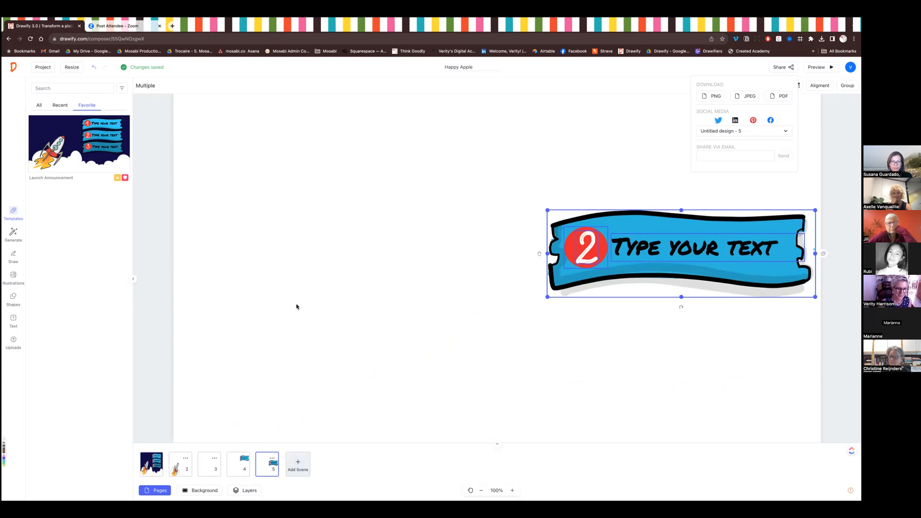
pyautogui.click(280, 405)
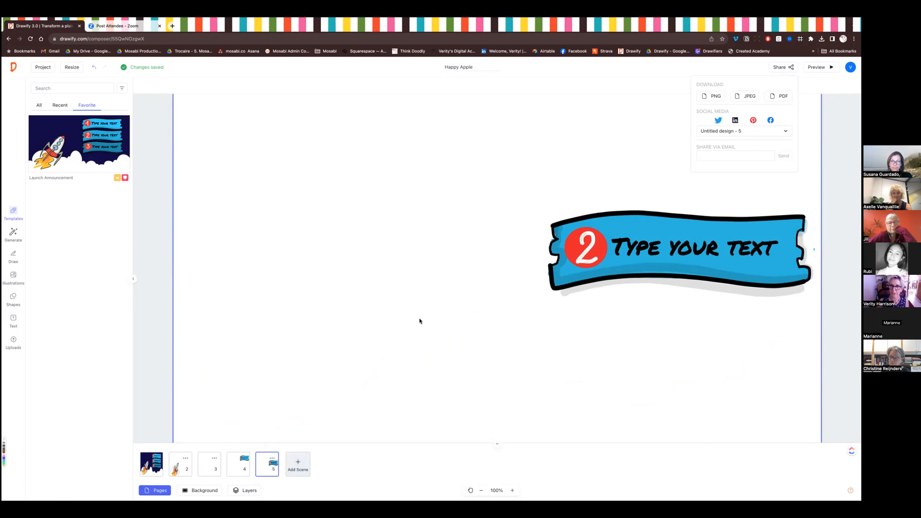
# Step: Download the project as PNG and check the Downloads folder in Finder for the export before returning to Drawify
pyautogui.click(711, 96)
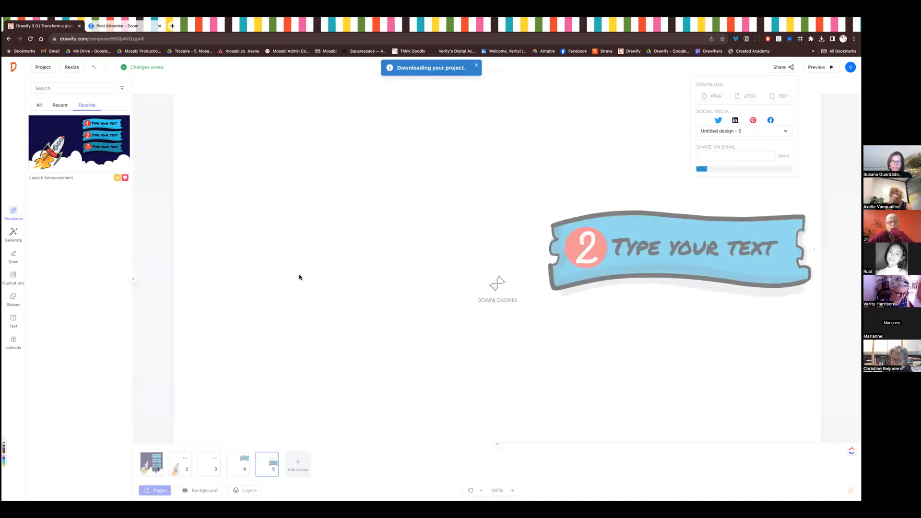
pyautogui.press('super+Tab')
pyautogui.press('super+Tab')
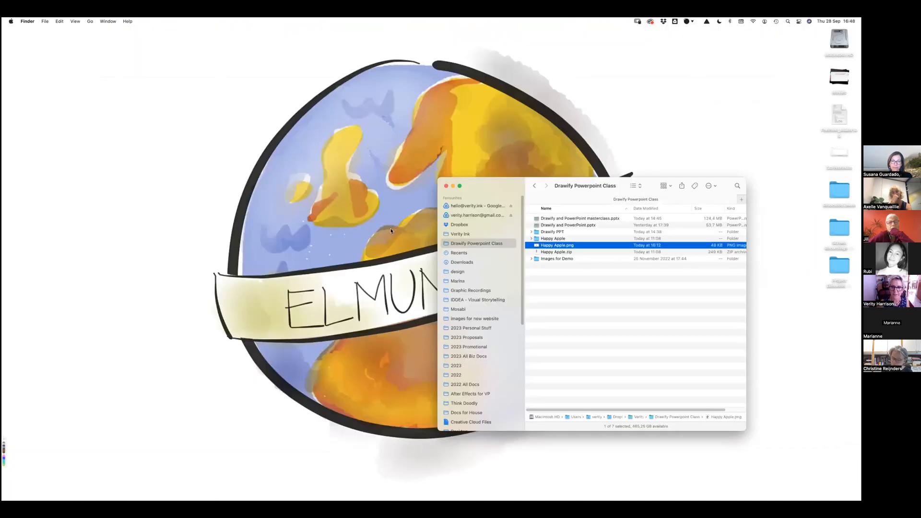
pyautogui.moveTo(495, 190); pyautogui.dragTo(398, 190)
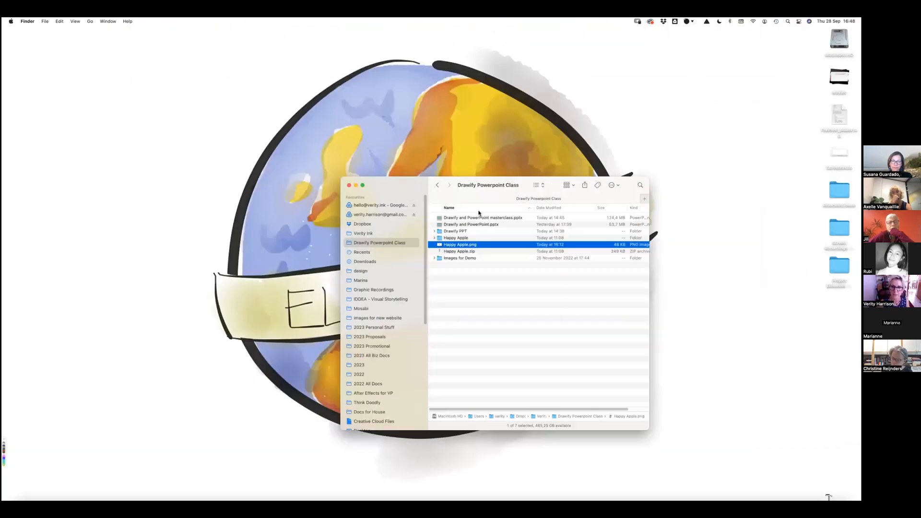
pyautogui.click(373, 263)
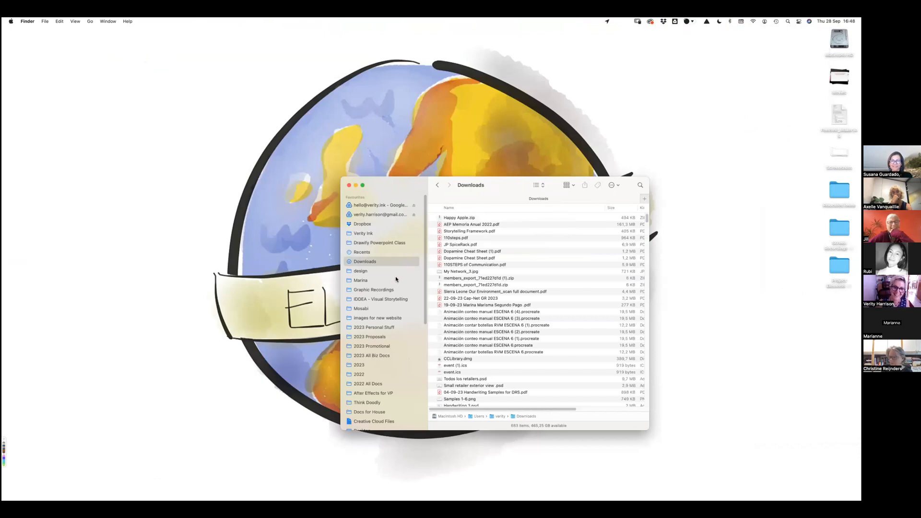
pyautogui.hotkey('ctrl', 'Right')
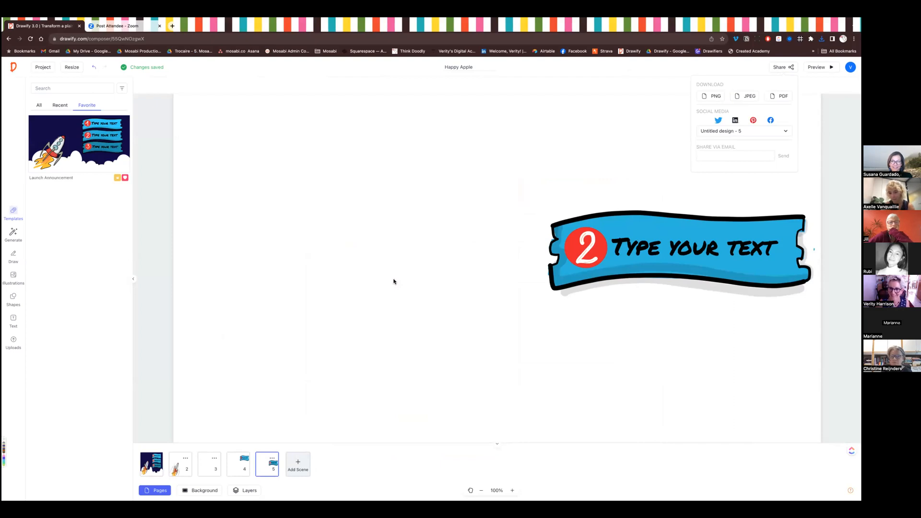
# Step: Switch to Finder and sort the Downloads folder by date added, newest first, to locate the exported archive
pyautogui.press('super+Tab')
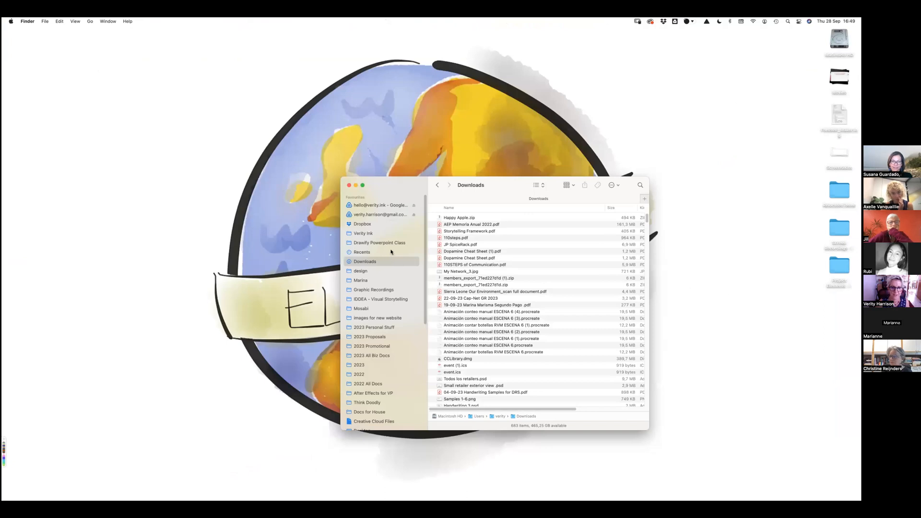
pyautogui.click(391, 252)
pyautogui.click(391, 262)
pyautogui.click(455, 208)
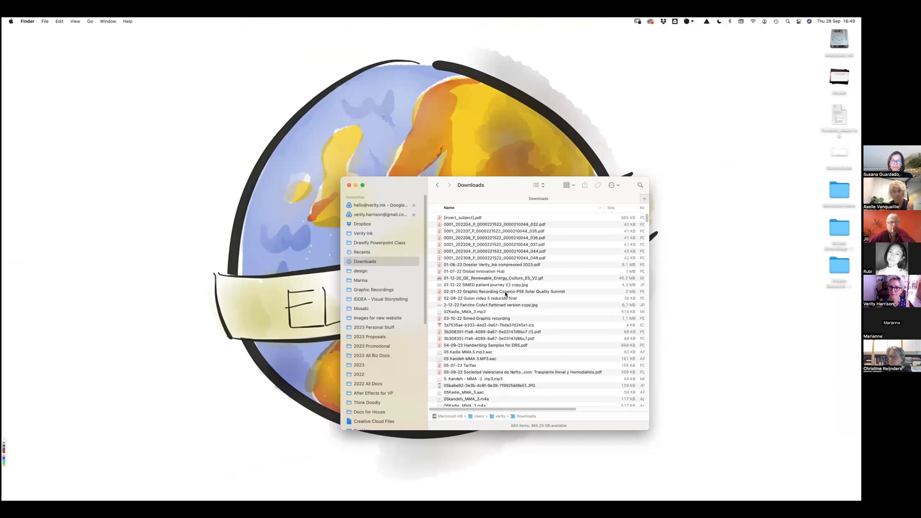
pyautogui.moveTo(567, 410); pyautogui.dragTo(634, 410)
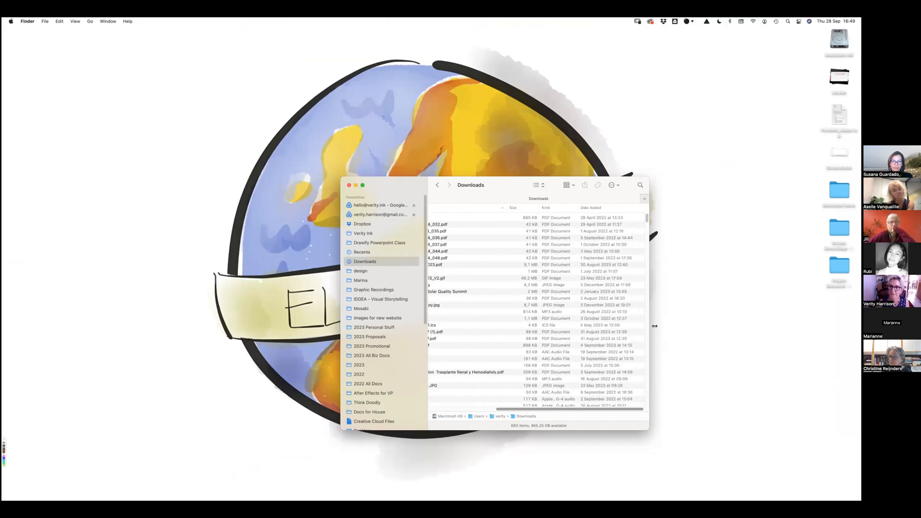
pyautogui.click(609, 209)
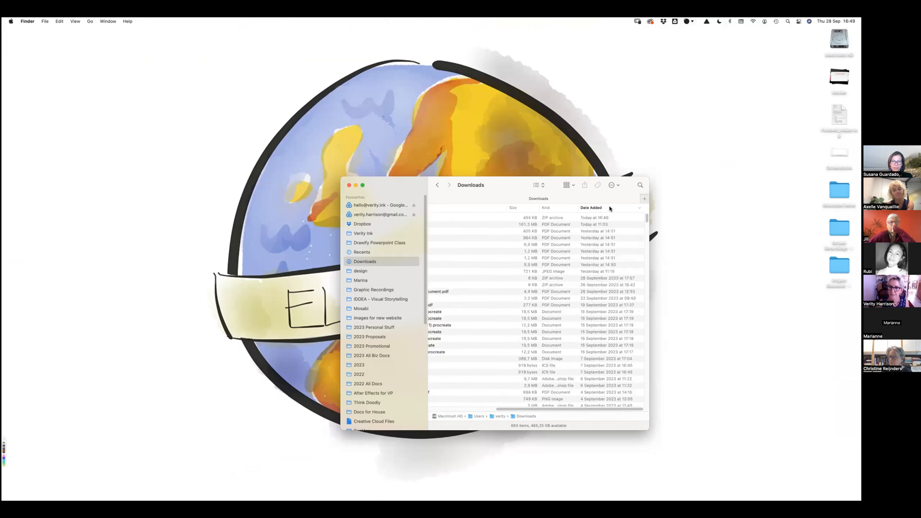
pyautogui.moveTo(541, 411); pyautogui.dragTo(464, 409)
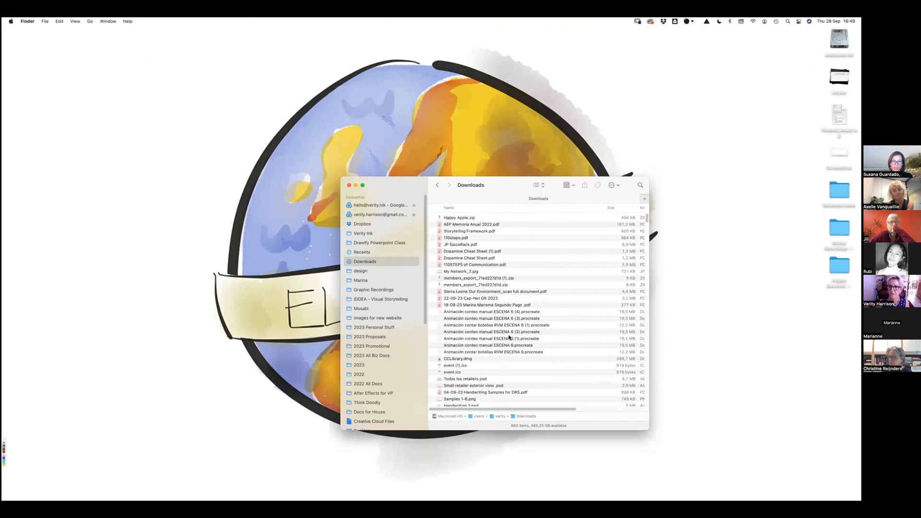
pyautogui.click(442, 219)
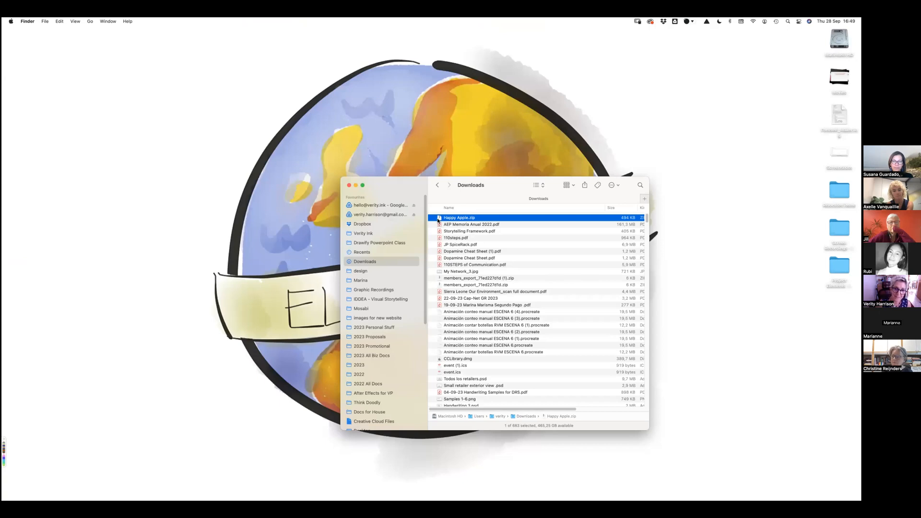
pyautogui.moveTo(438, 219); pyautogui.dragTo(378, 245)
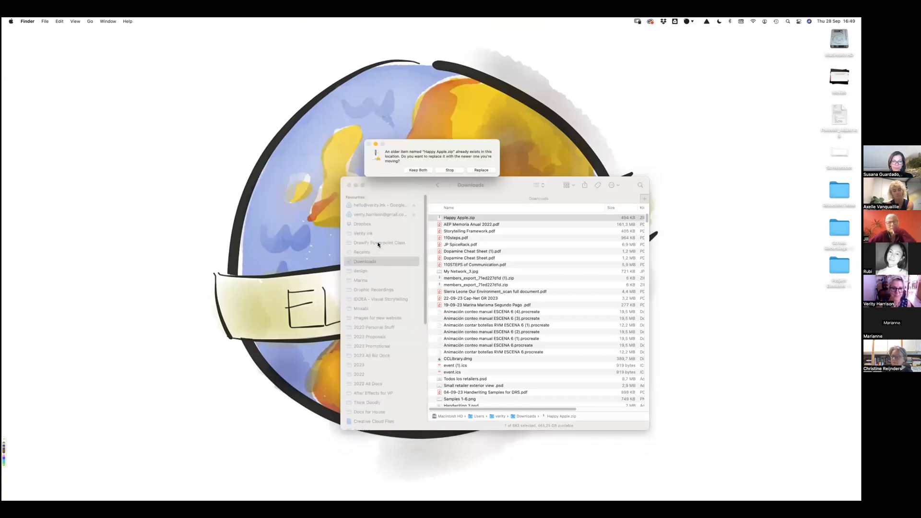
pyautogui.click(450, 171)
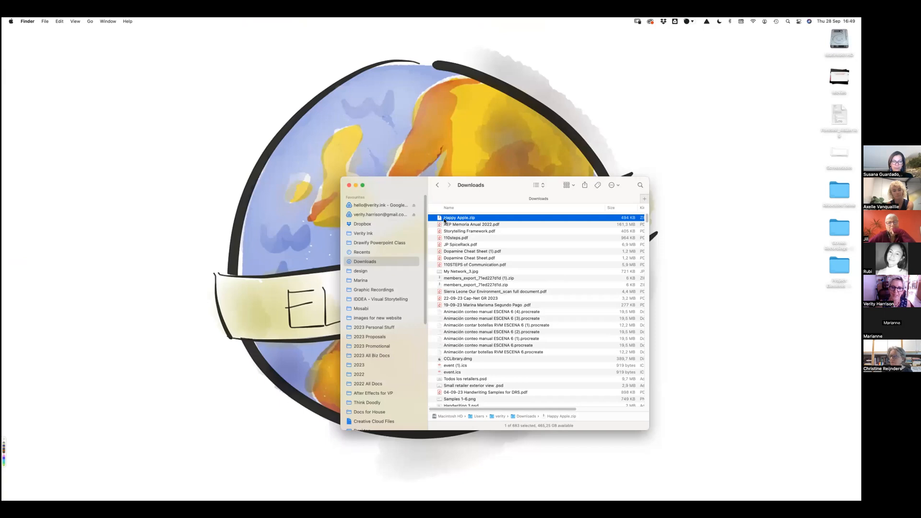
# Step: Extract Happy Apple.zip in Downloads, then expand the extracted folder and look through its PNG files
pyautogui.doubleClick(444, 219)
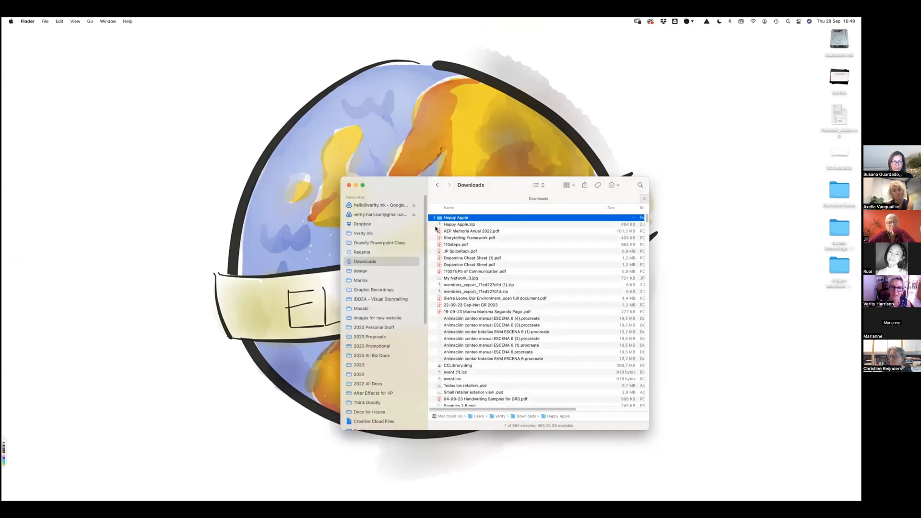
pyautogui.click(434, 217)
pyautogui.click(476, 251)
pyautogui.click(475, 245)
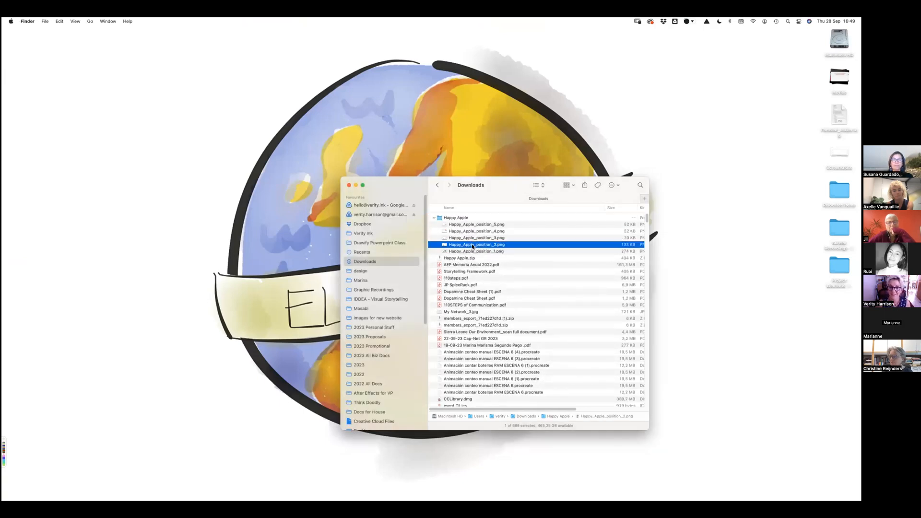
pyautogui.click(474, 238)
pyautogui.click(474, 225)
pyautogui.click(474, 232)
pyautogui.click(472, 238)
pyautogui.click(472, 245)
pyautogui.click(472, 251)
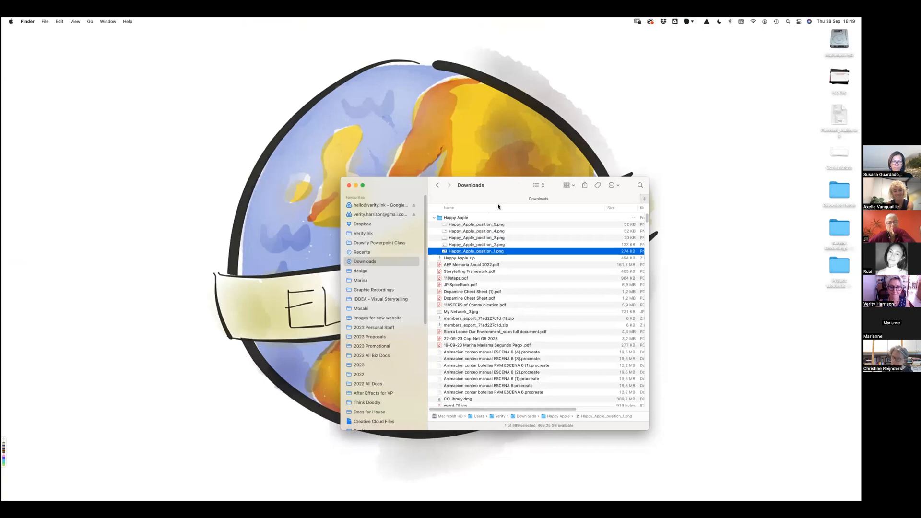
# Step: Switch to PowerPoint and add a new blank slide after the "Ready for some magic?" slide
pyautogui.press('super+Tab')
pyautogui.press('super+Tab')
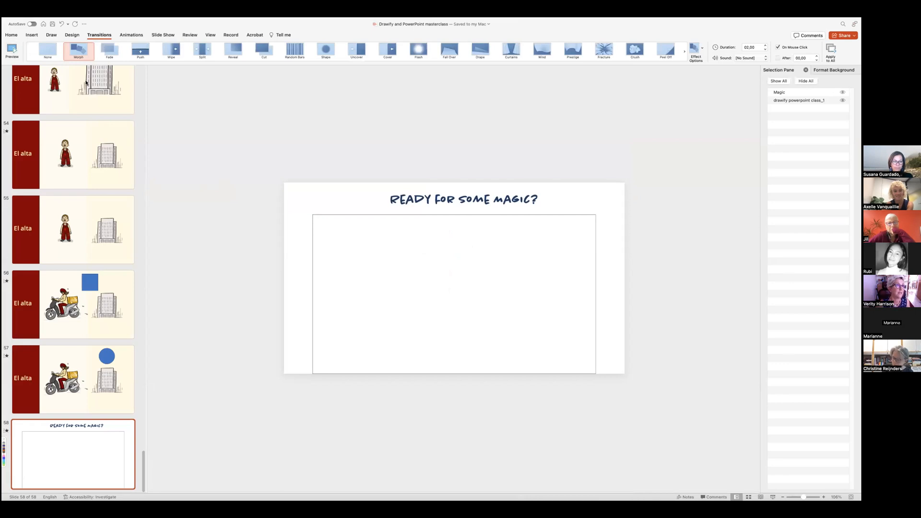
pyautogui.rightClick(81, 429)
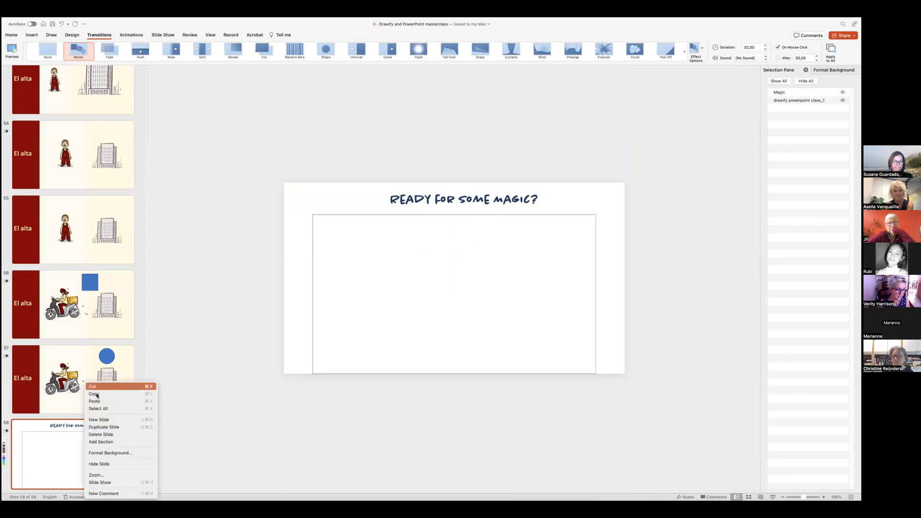
pyautogui.click(93, 425)
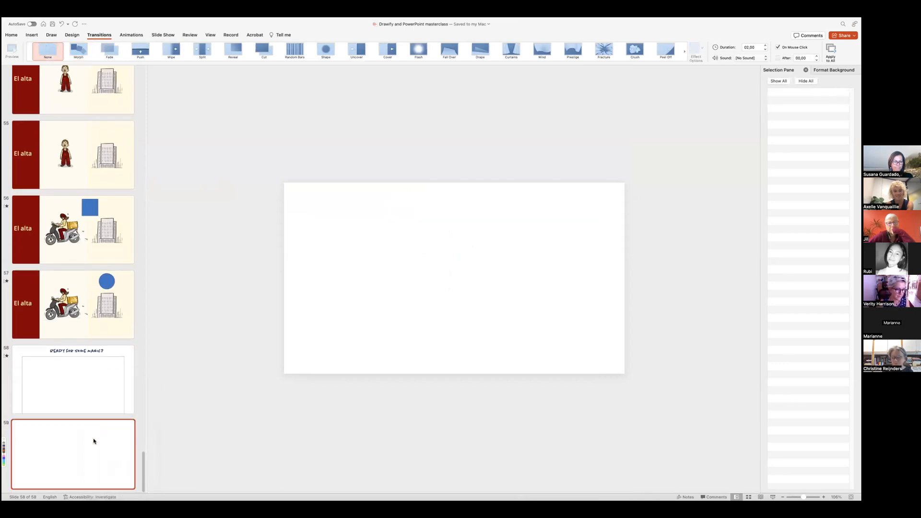
# Step: Take the PowerPoint presentation out of full screen and arrange its window alongside the Finder Downloads window
pyautogui.press('super+Tab')
pyautogui.press('super+Tab')
pyautogui.press('super+Tab')
pyautogui.press('super+Tab')
pyautogui.press('super+Tab')
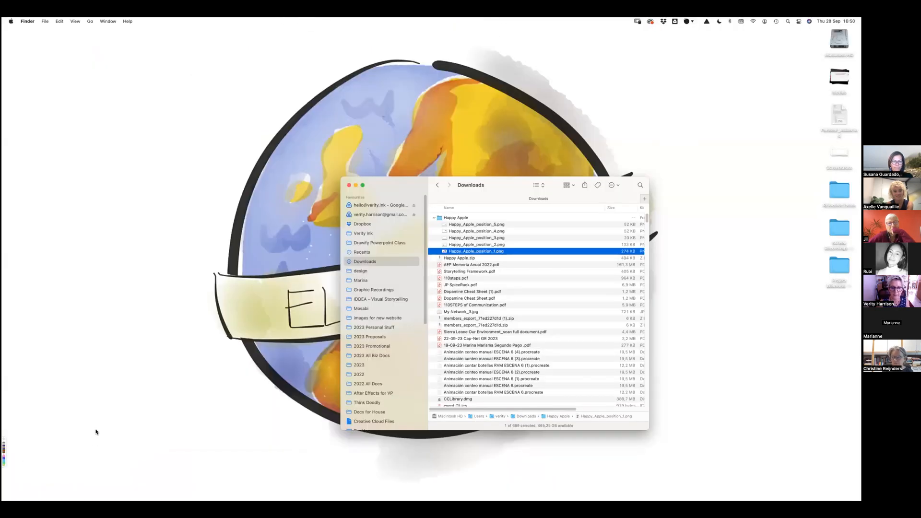
pyautogui.press('super+Tab')
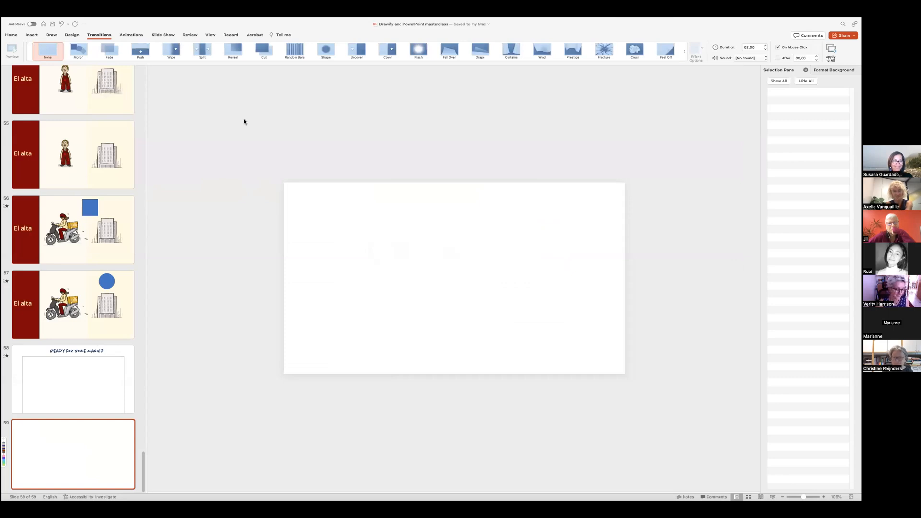
pyautogui.press('super+Tab')
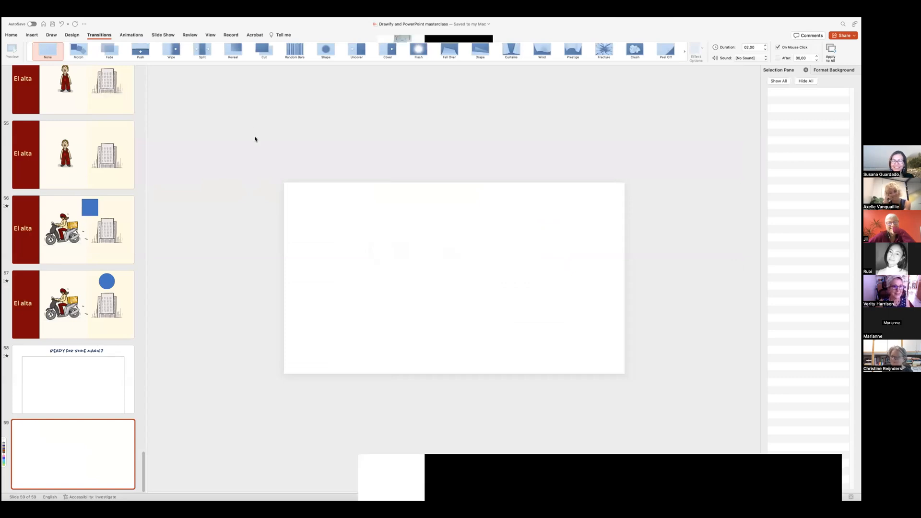
pyautogui.moveTo(407, 136); pyautogui.dragTo(448, 122)
pyautogui.click(605, 198)
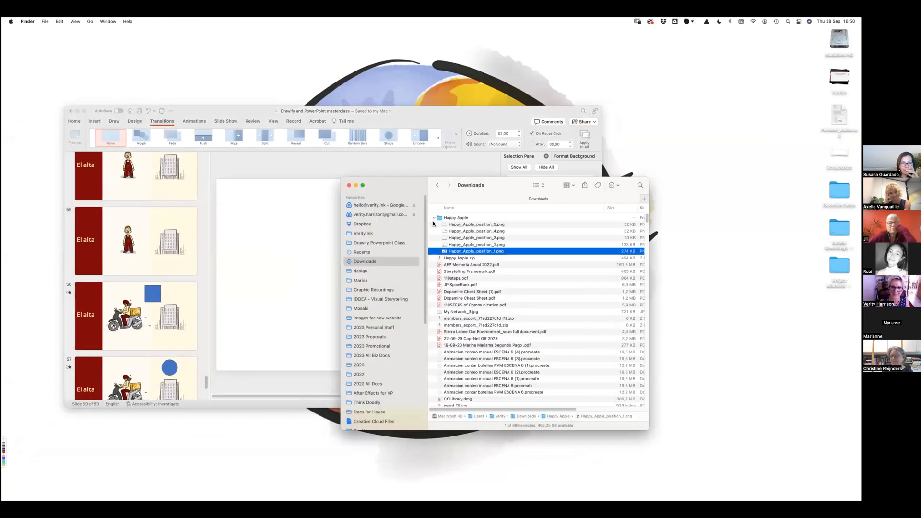
# Step: Insert Happy_Apple_position_1.png to Happy_Apple_position_5.png from the Happy Apple folder onto the new blank slide in PowerPoint
pyautogui.click(451, 225)
pyautogui.keyDown('shift'); pyautogui.click(458, 249); pyautogui.keyUp('shift')
pyautogui.moveTo(431, 233); pyautogui.dragTo(265, 274)
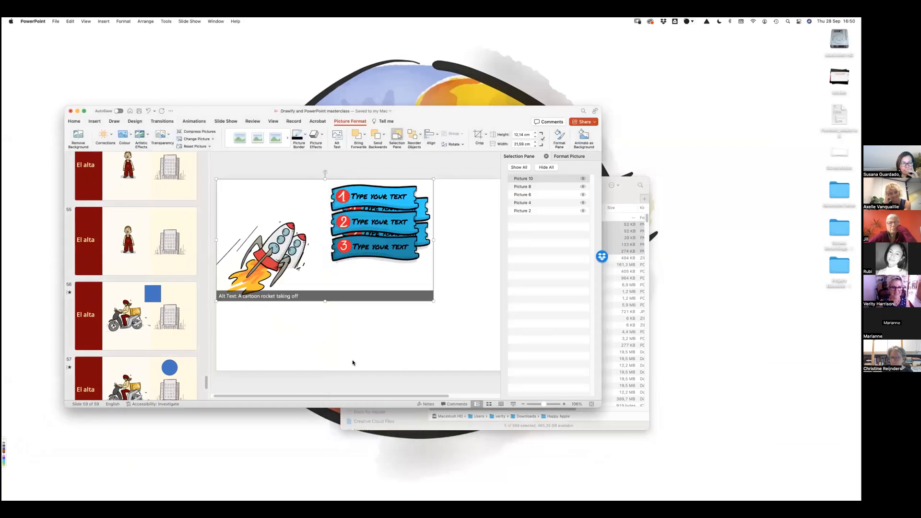
# Step: Spread the overlapping pictures by offsetting the full composition and the rocket on the slide, and return PowerPoint to full screen
pyautogui.moveTo(434, 397); pyautogui.dragTo(437, 397)
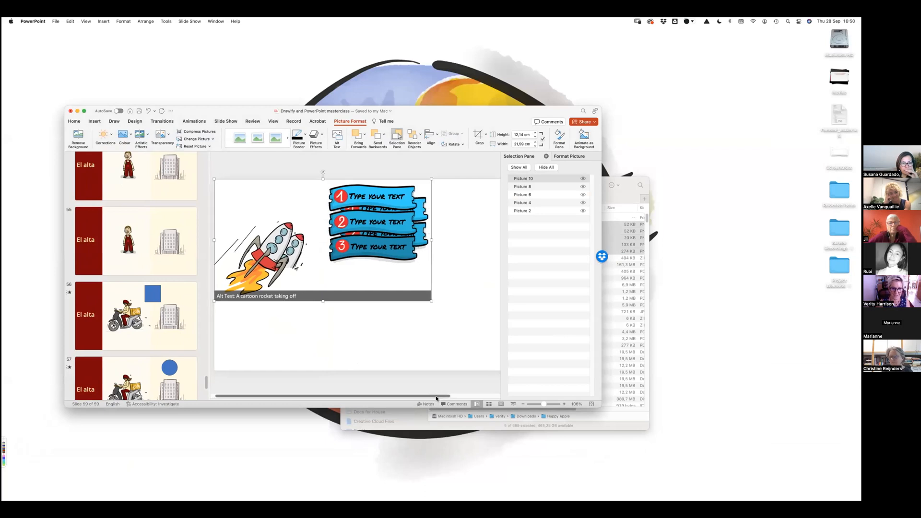
pyautogui.click(380, 296)
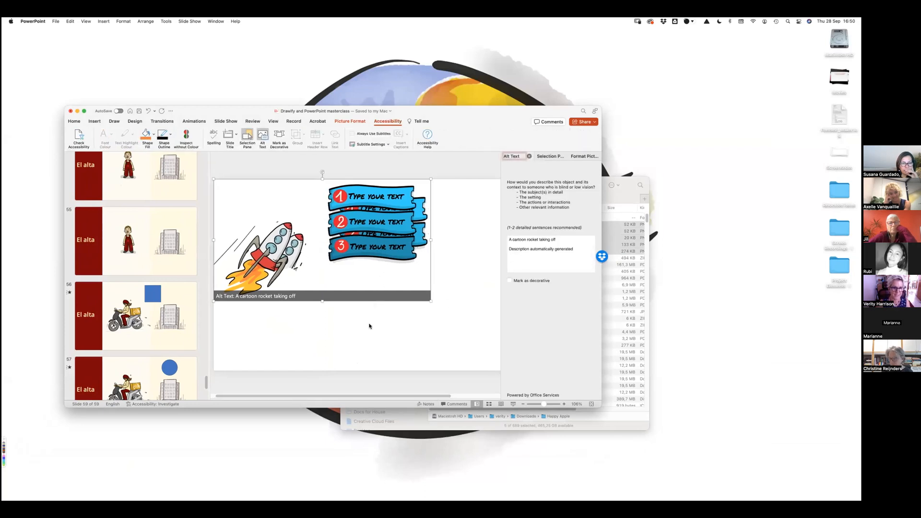
pyautogui.click(370, 324)
pyautogui.moveTo(298, 293)
pyautogui.mouseDown()
pyautogui.moveTo(317, 331)
pyautogui.moveTo(295, 324)
pyautogui.moveTo(308, 284)
pyautogui.moveTo(312, 298)
pyautogui.mouseUp()
pyautogui.click(360, 211)
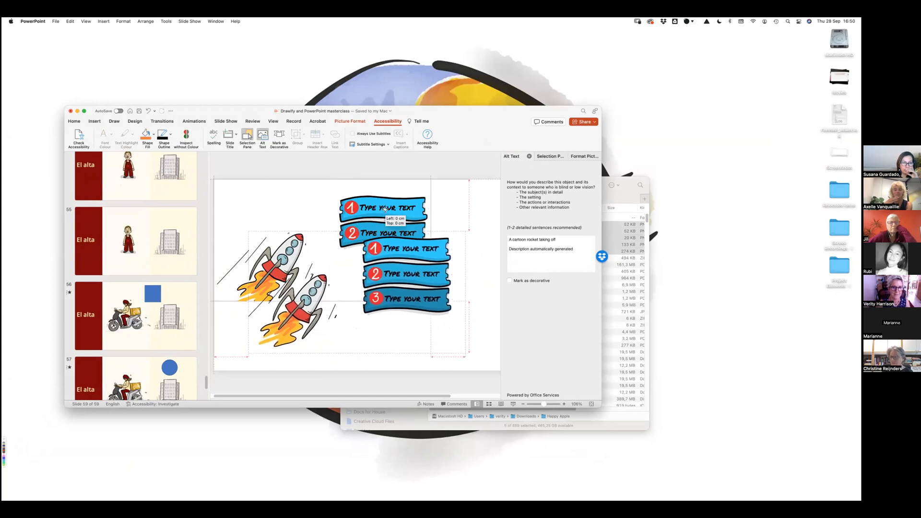
pyautogui.moveTo(401, 211); pyautogui.dragTo(410, 212)
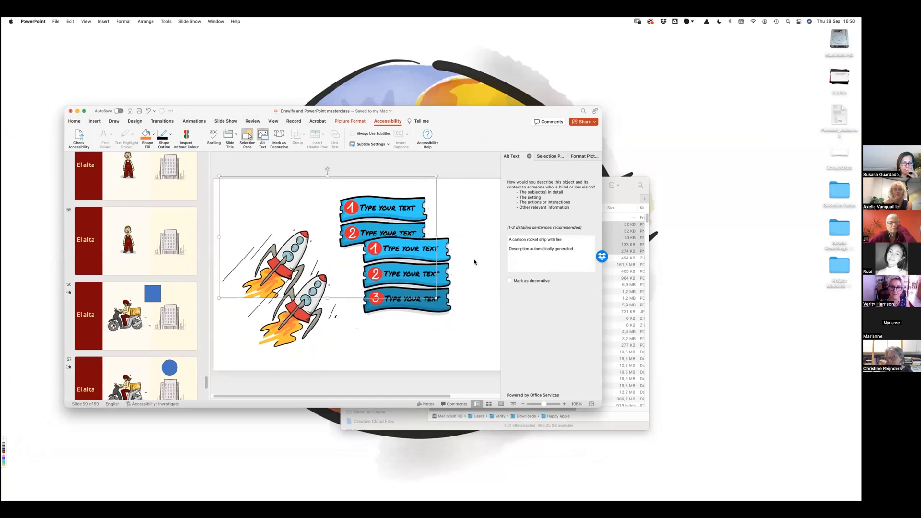
pyautogui.click(482, 226)
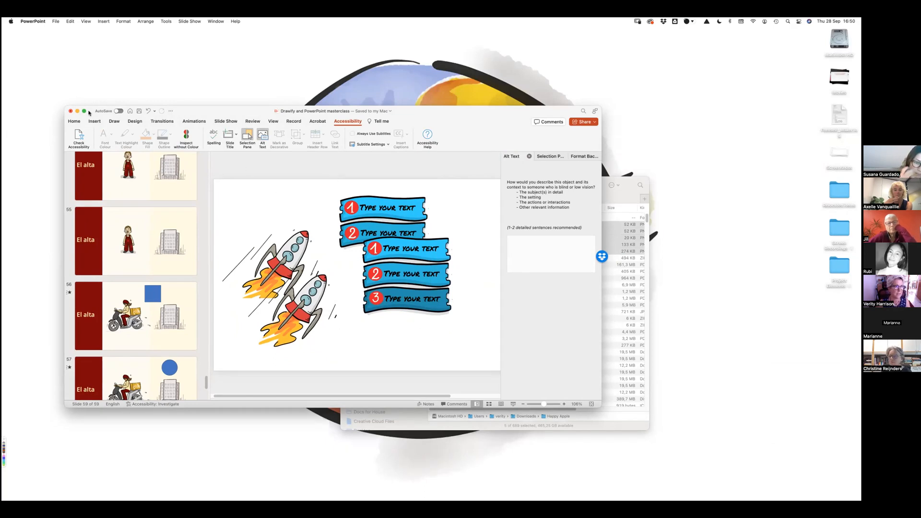
pyautogui.click(85, 110)
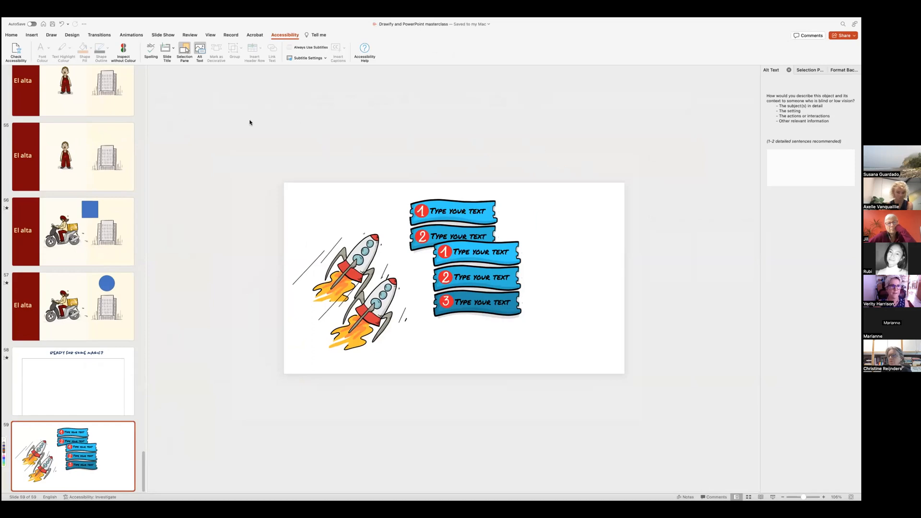
# Step: Draw a blue rectangle of about 33.86 by 19.05 cm covering the whole slide and duplicate it
pyautogui.click(11, 36)
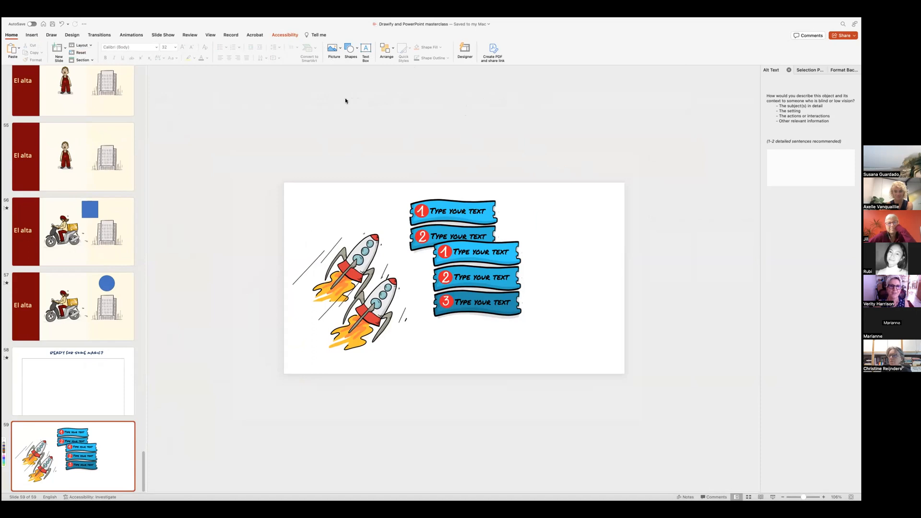
pyautogui.click(349, 49)
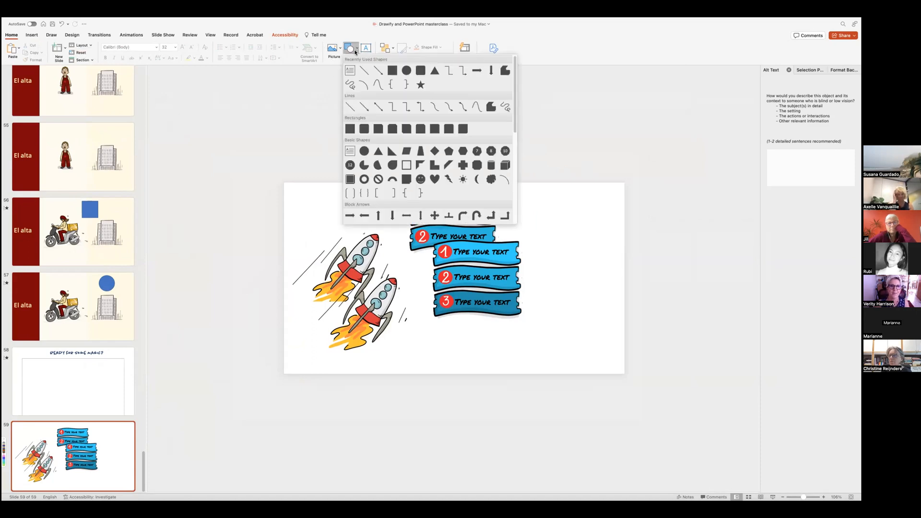
pyautogui.click(392, 72)
pyautogui.moveTo(285, 182)
pyautogui.mouseDown()
pyautogui.moveTo(494, 319)
pyautogui.moveTo(624, 374)
pyautogui.mouseUp()
pyautogui.press('super+d')
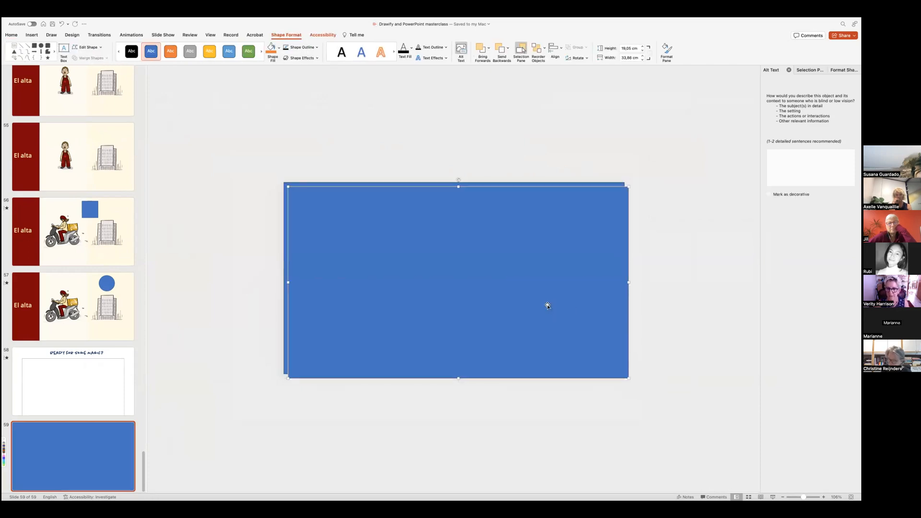